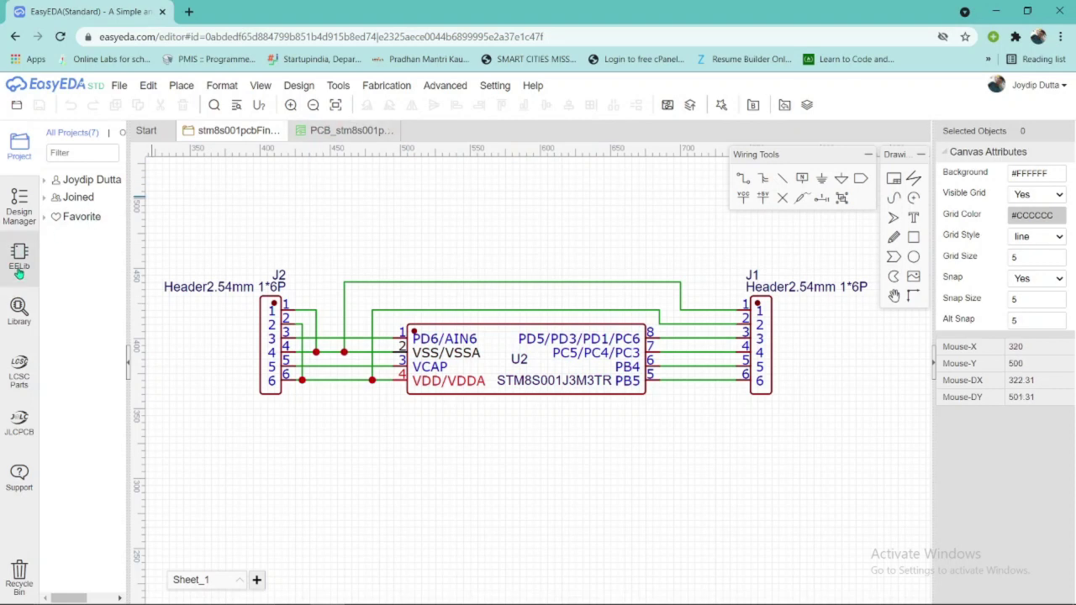
left_click(18, 309)
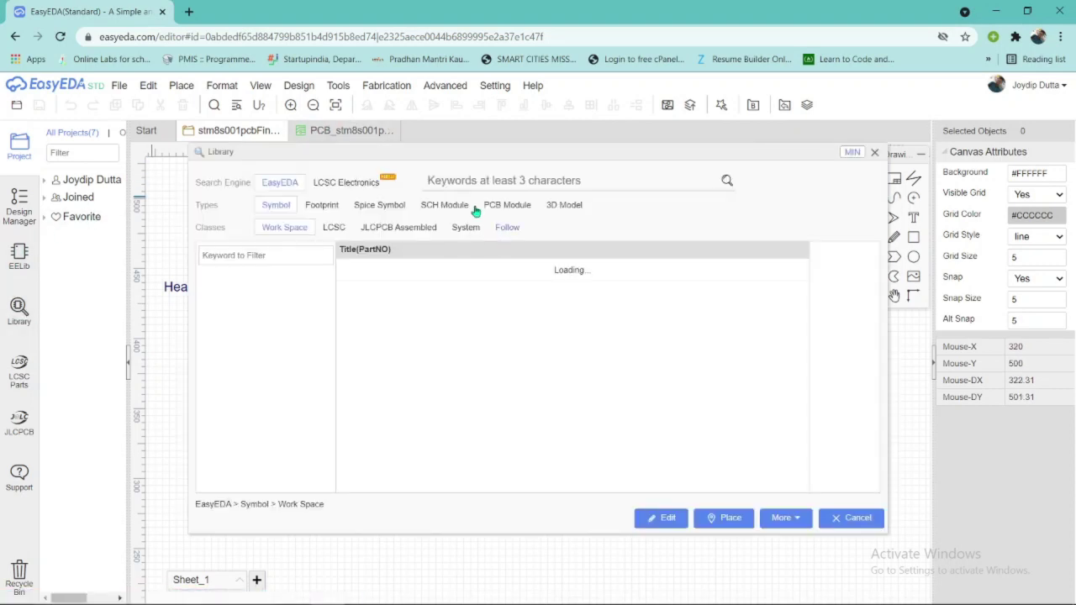
left_click(539, 181)
type("stm8")
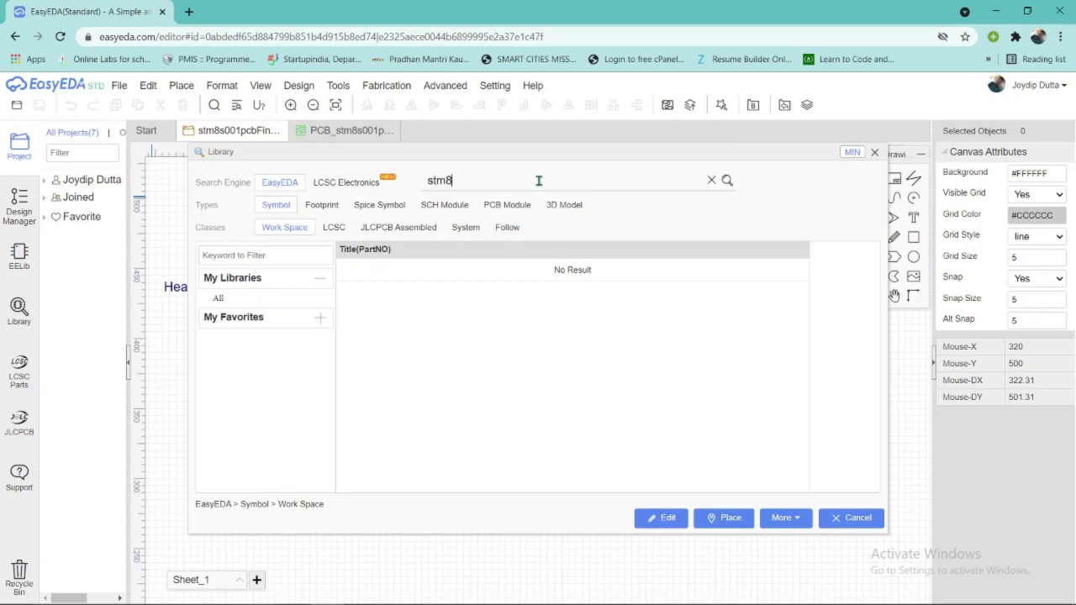
type("s001")
key("Return")
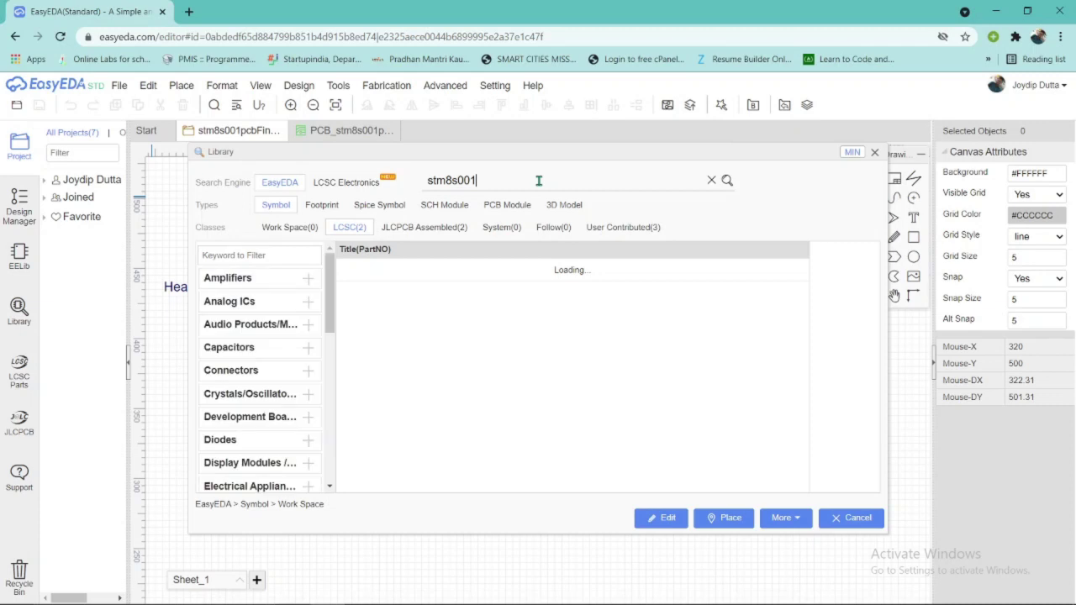
left_click(518, 293)
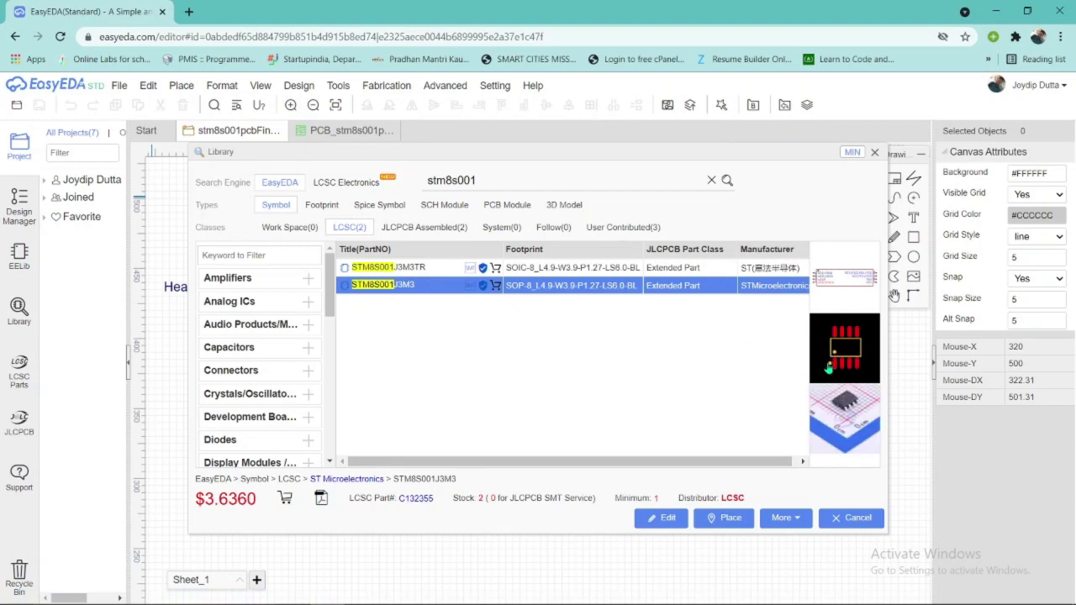
Discard the floating U2 copy and view the routed PCB_stm8s001 board layout
left_click(852, 519)
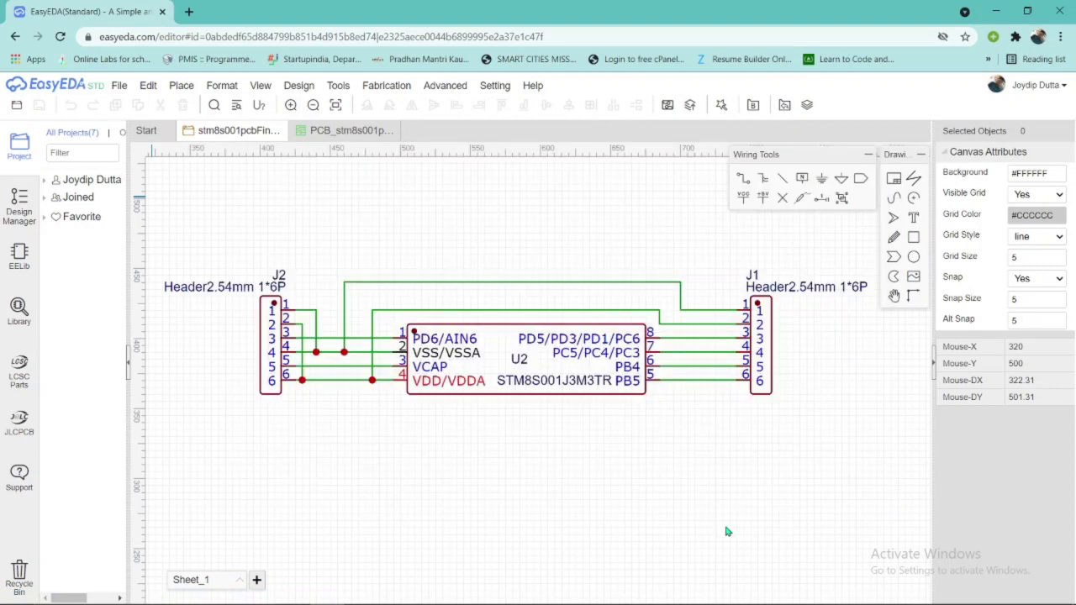
key("Escape")
left_click(349, 133)
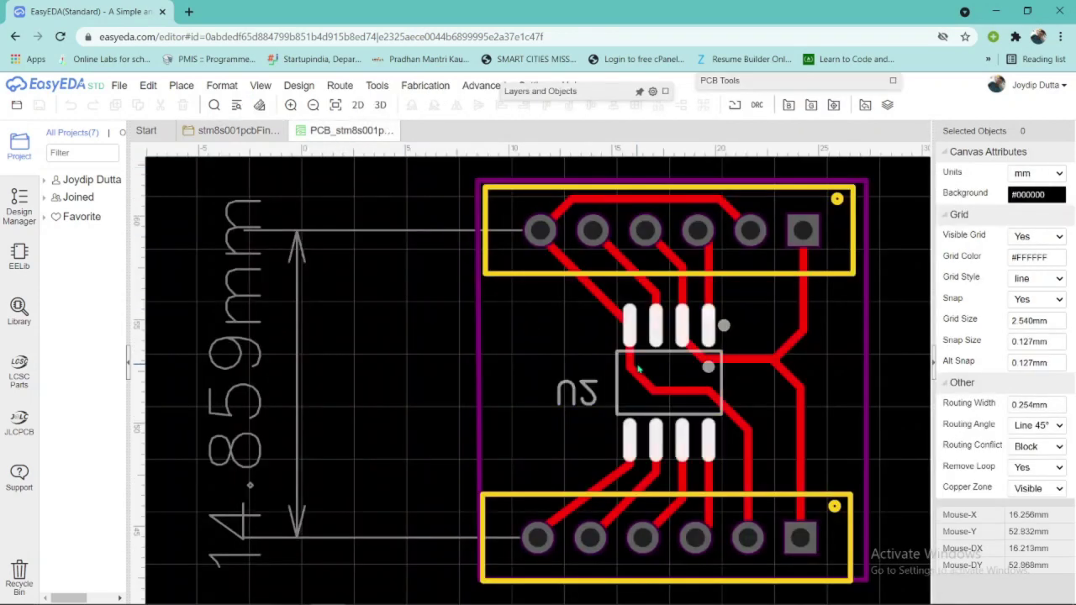
scroll(639, 369, "down", 2)
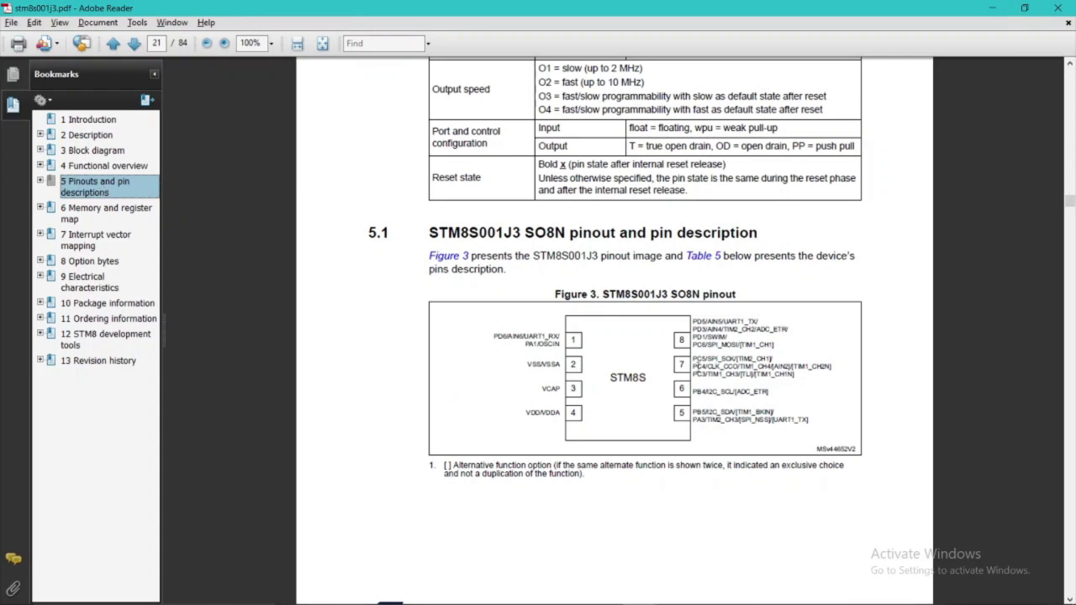
Scroll the datasheet from the SO8N pinout figure toward Table 5's pin descriptions
scroll(696, 367, "up", 1, "ctrl")
scroll(697, 368, "down", 1)
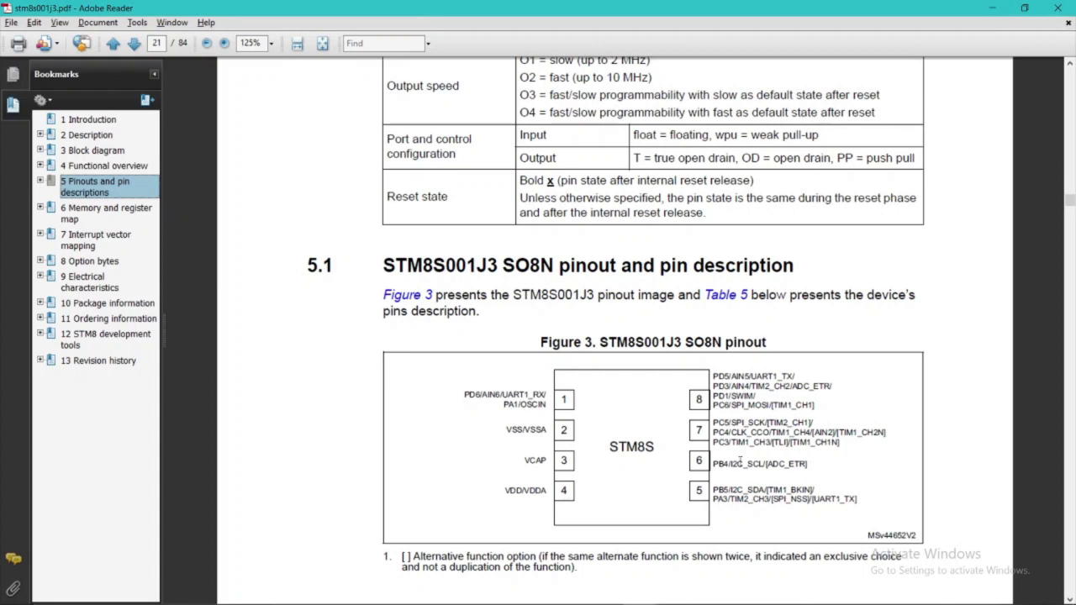
scroll(740, 461, "down", 10)
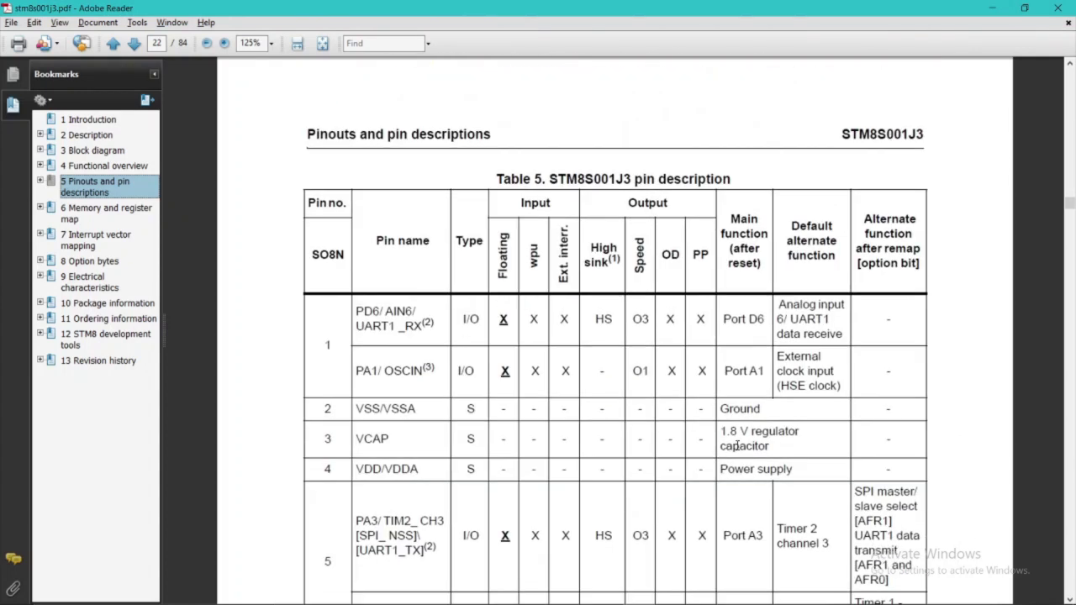
Review Table 5 and highlight VCAP and its 1.8 V regulator capacitor function
scroll(737, 445, "down", 2)
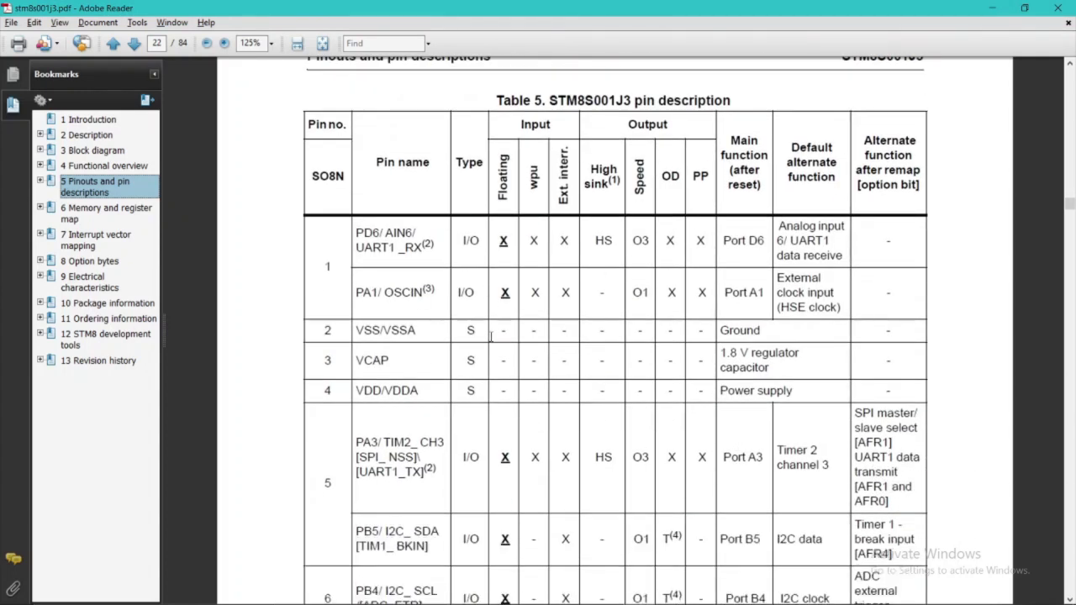
scroll(470, 409, "down", 1)
scroll(467, 395, "down", 1)
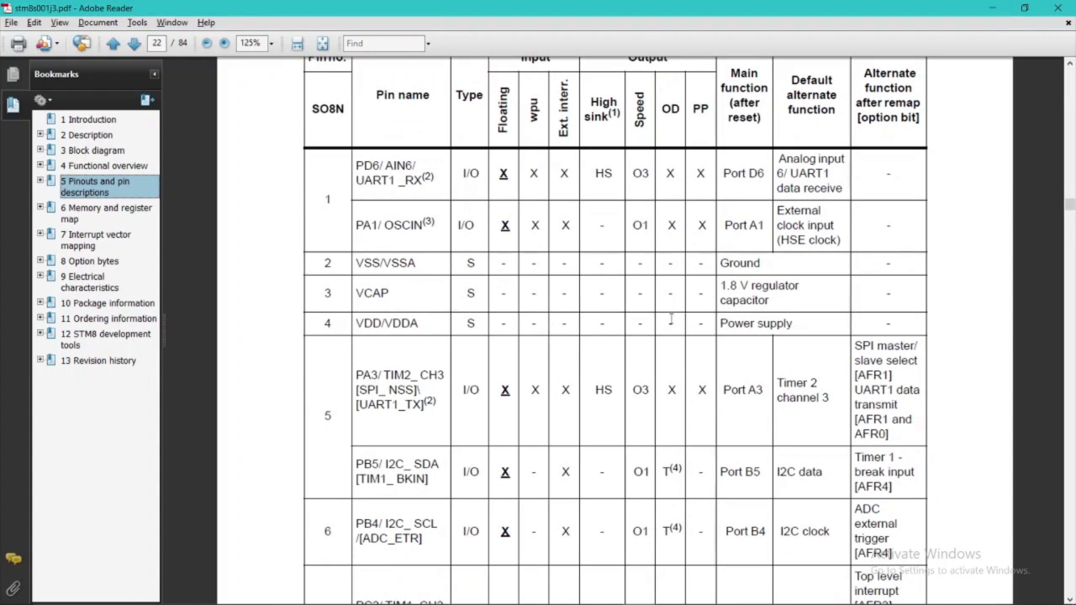
scroll(410, 317, "up", 1)
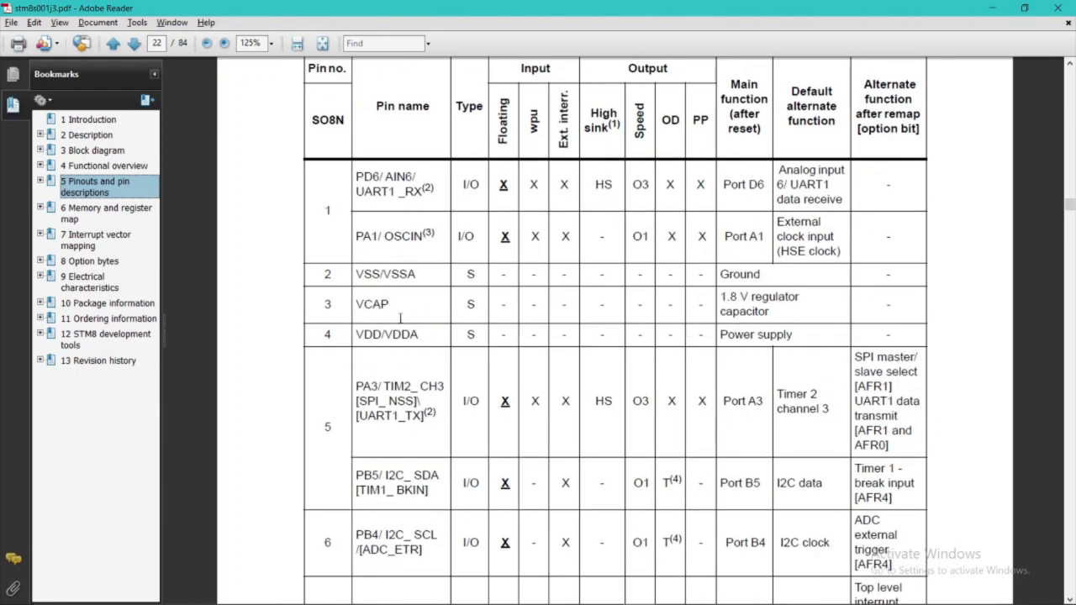
left_click_drag(351, 306, 433, 311)
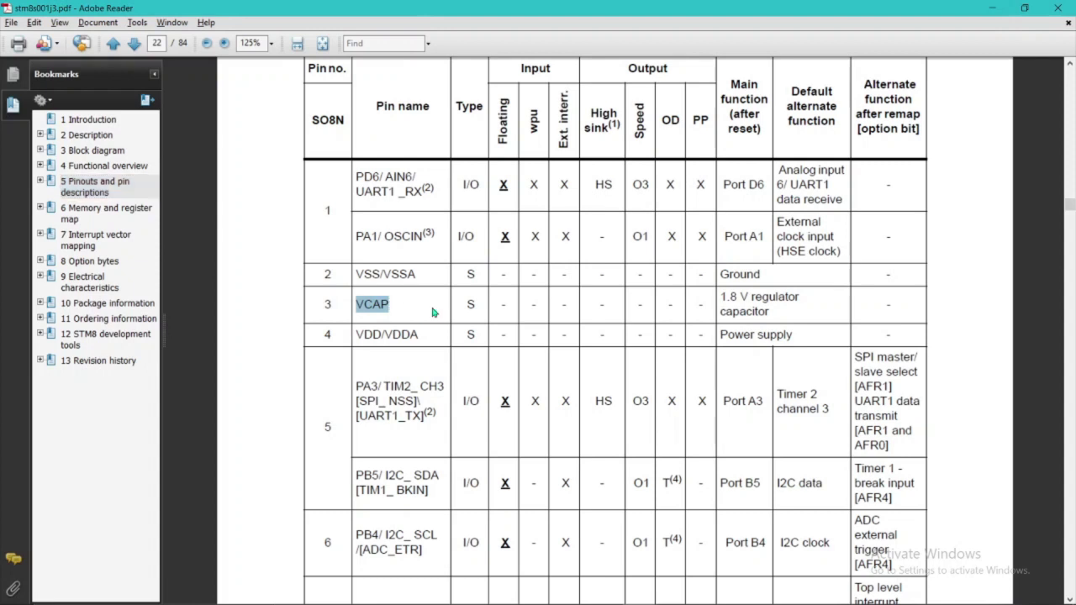
left_click(801, 300)
left_click_drag(801, 301, 725, 299)
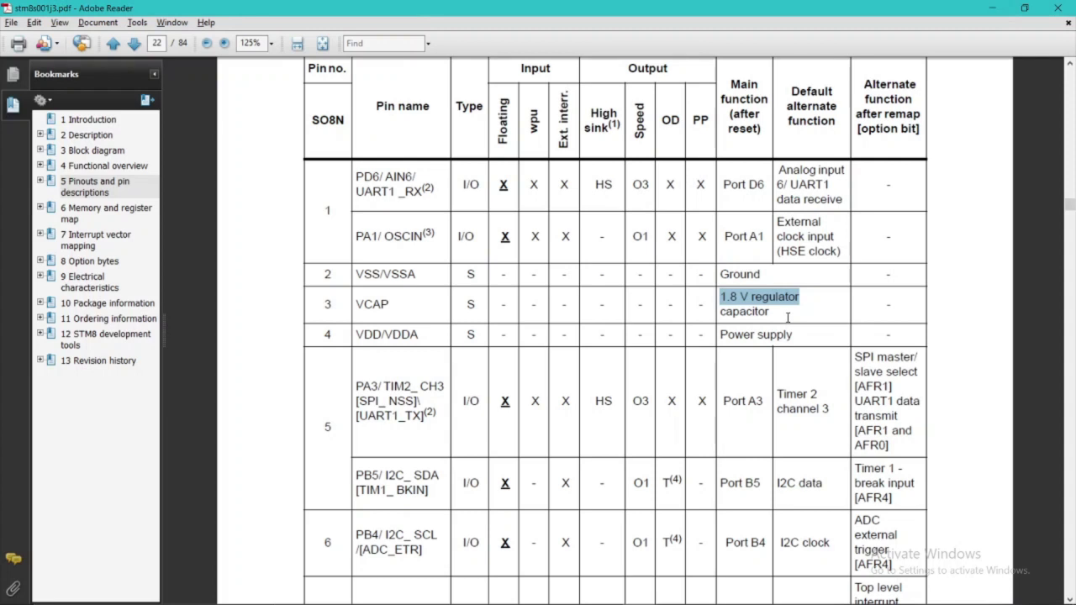
Scroll down to the pin table footnotes and GPIO-sharing notes on page 23
scroll(788, 317, "down", 1)
scroll(787, 317, "down", 4)
scroll(787, 317, "down", 6)
scroll(787, 317, "down", 15)
scroll(788, 317, "down", 6)
scroll(787, 317, "down", 2)
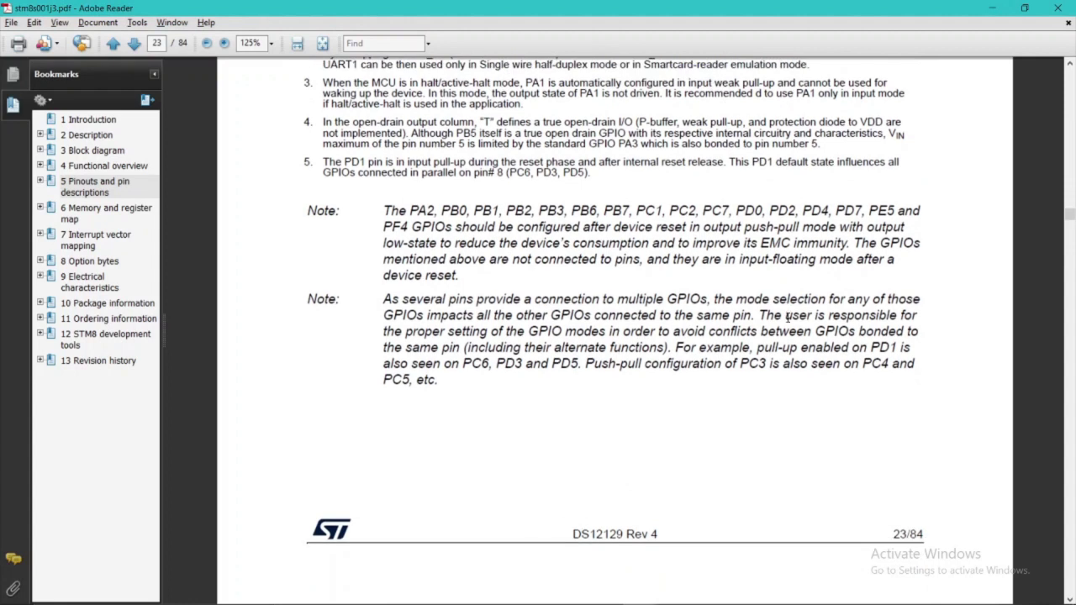
scroll(788, 317, "down", 1)
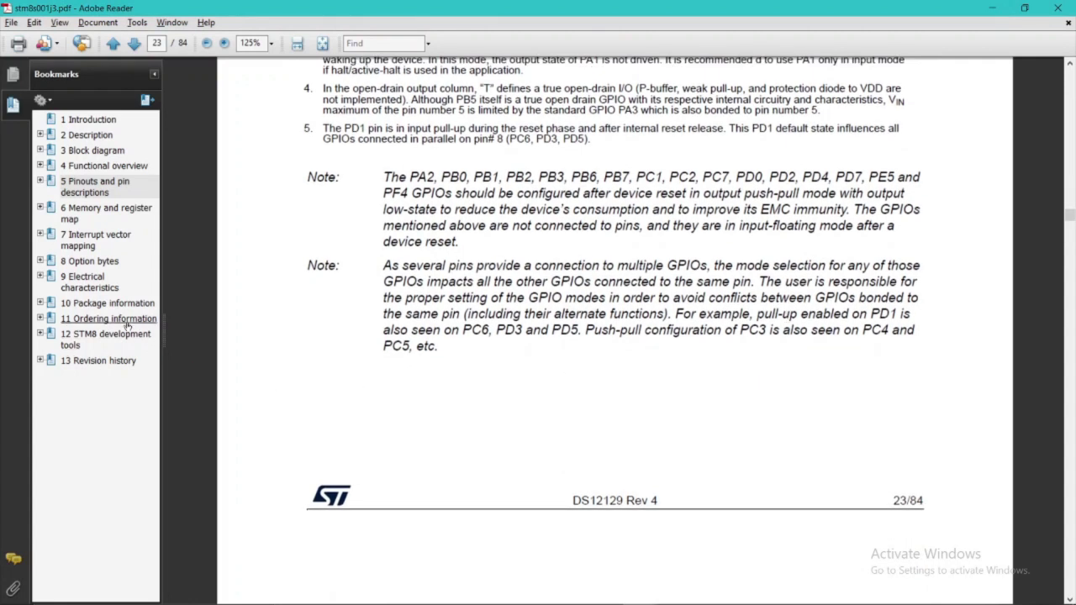
Jump to '10 Package information' and view the SO8N package outline on page 75
left_click(108, 304)
scroll(570, 406, "down", 1)
scroll(570, 406, "down", 2)
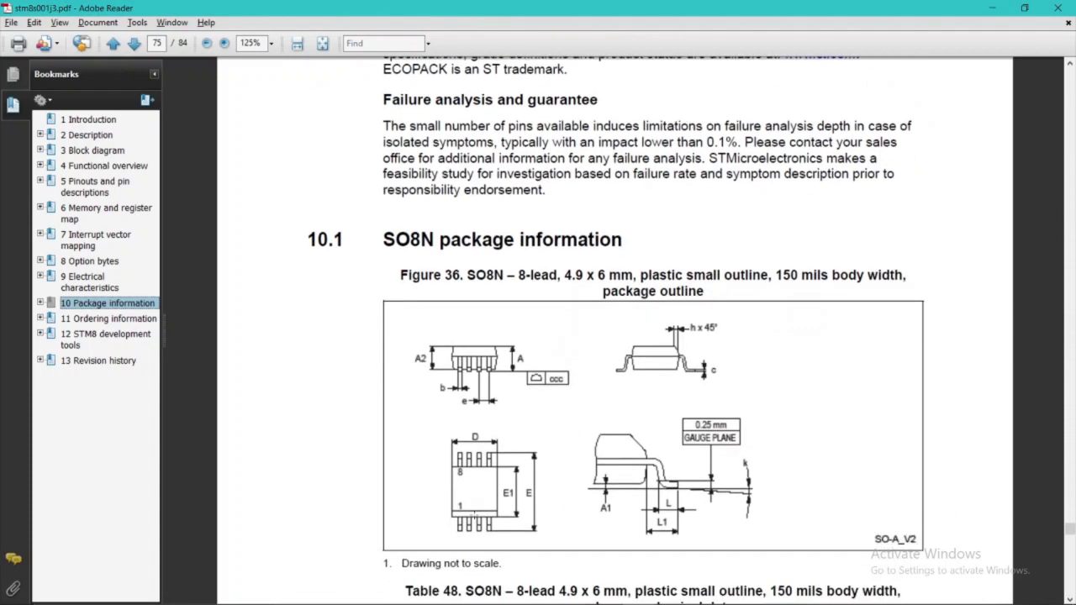
scroll(459, 505, "down", 1)
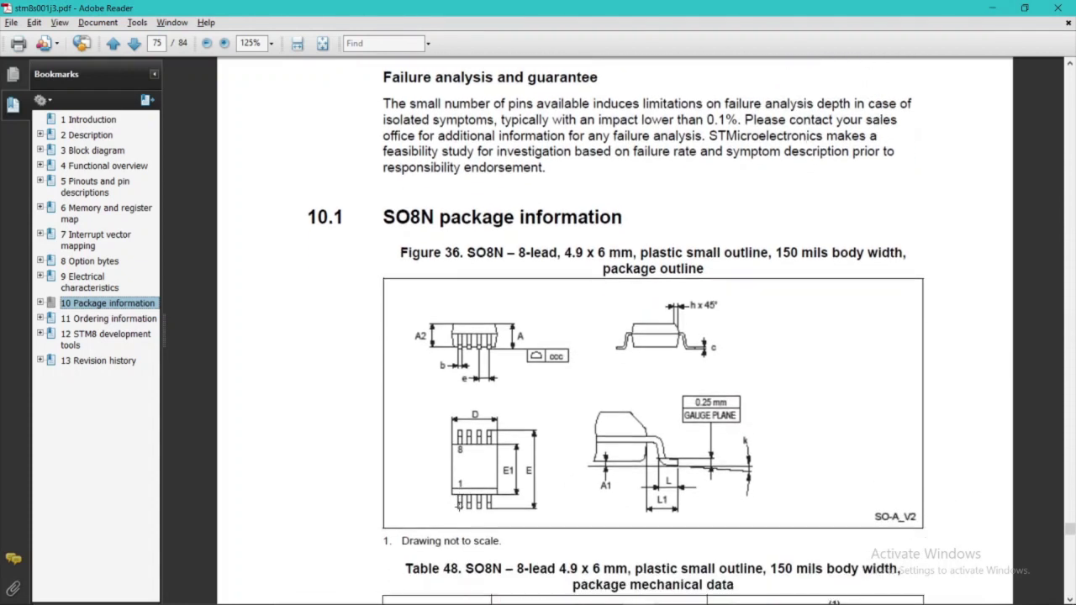